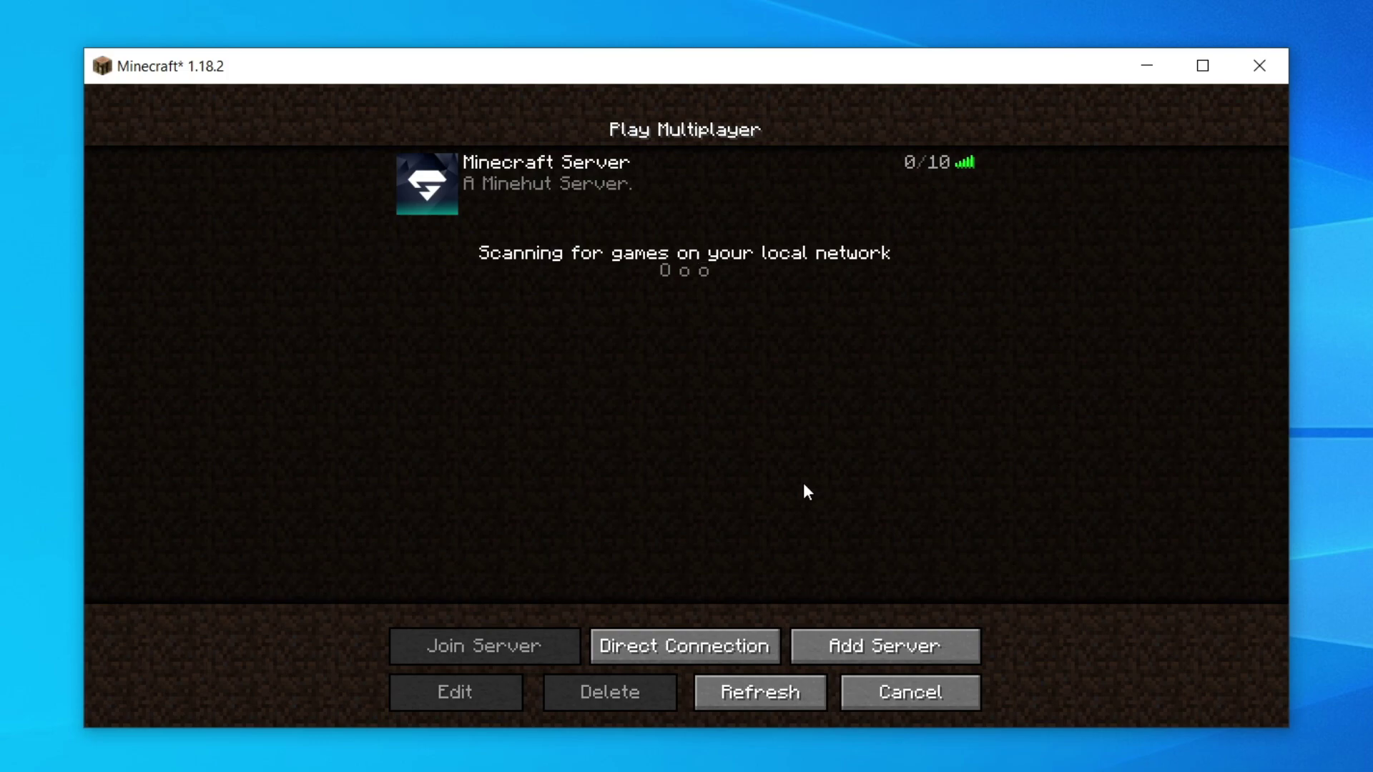
# - Join the Minehut server, see the /? chat command refused, then switch to the Minehut dashboard
pyautogui.click(598, 201)
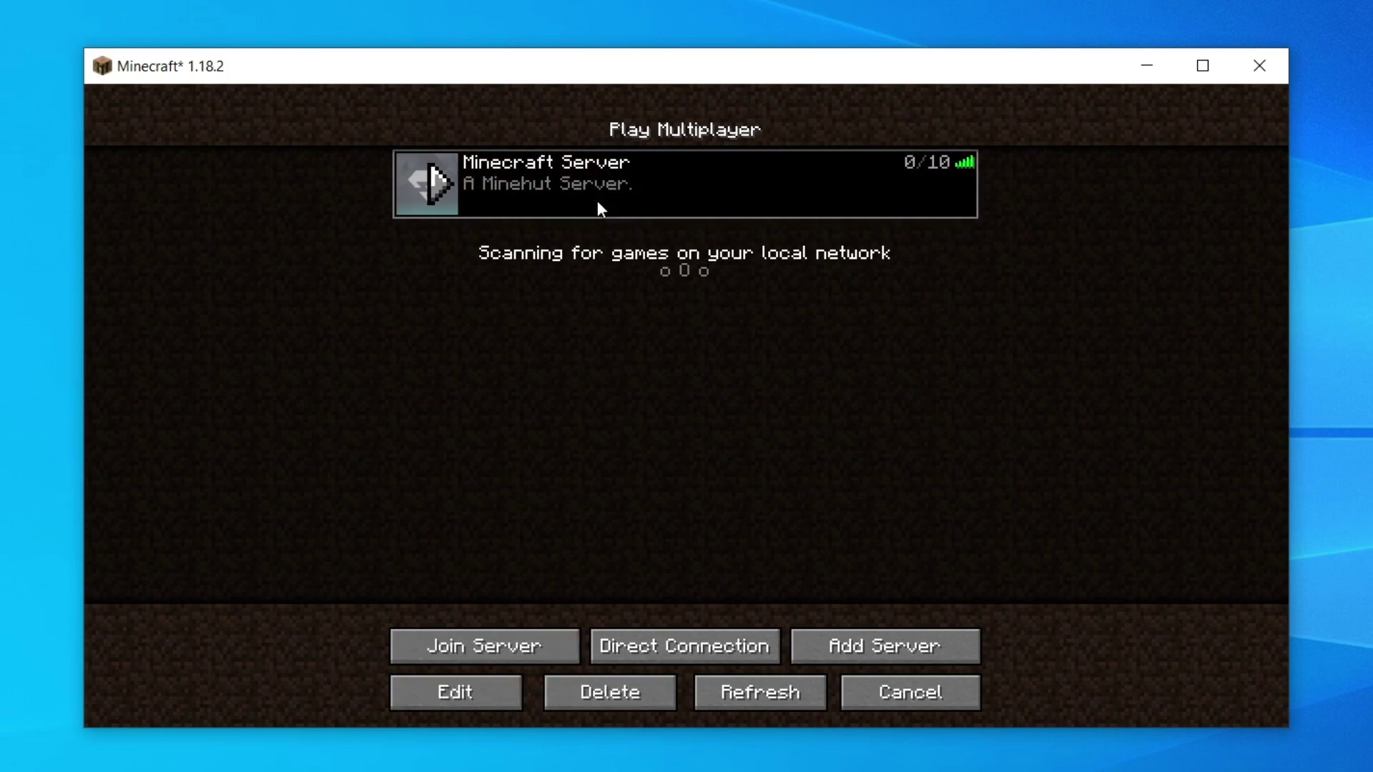
pyautogui.click(519, 650)
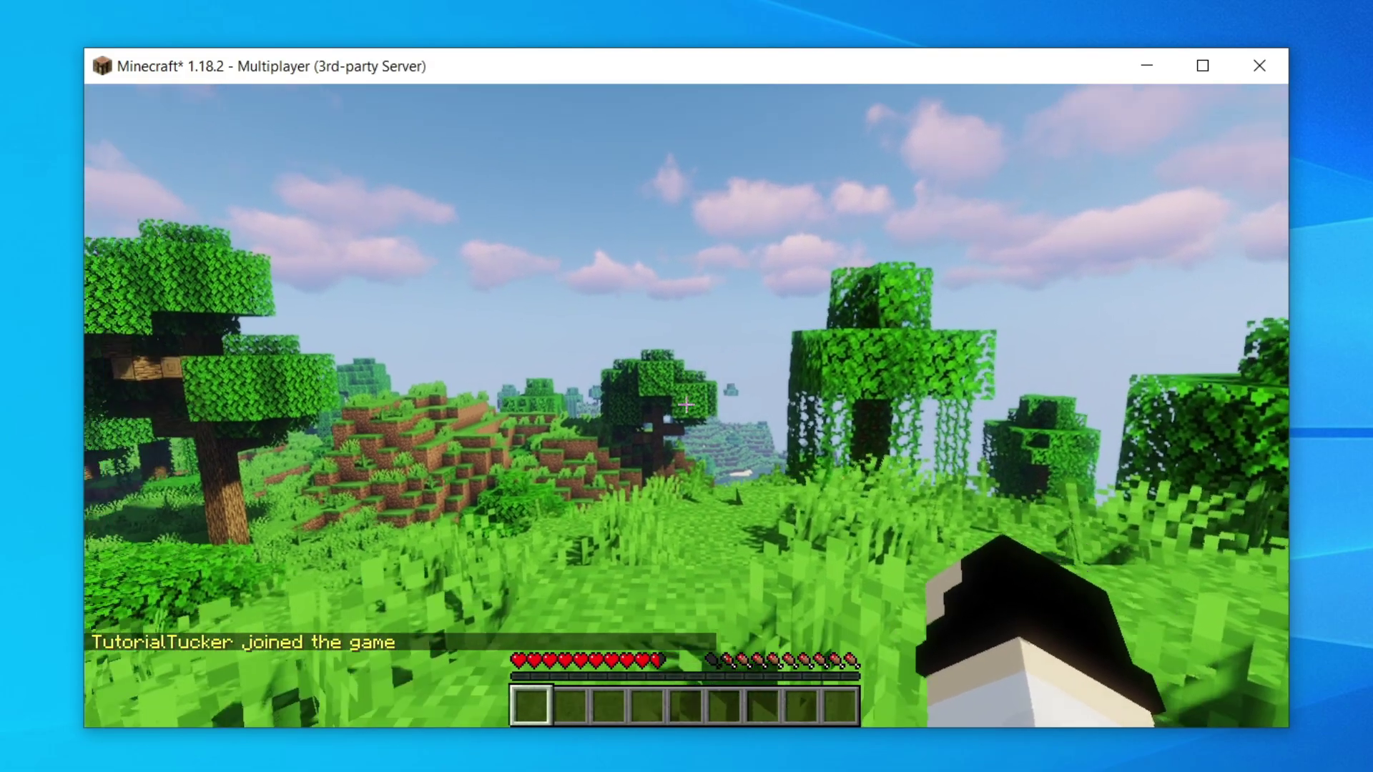
pyautogui.press('/')
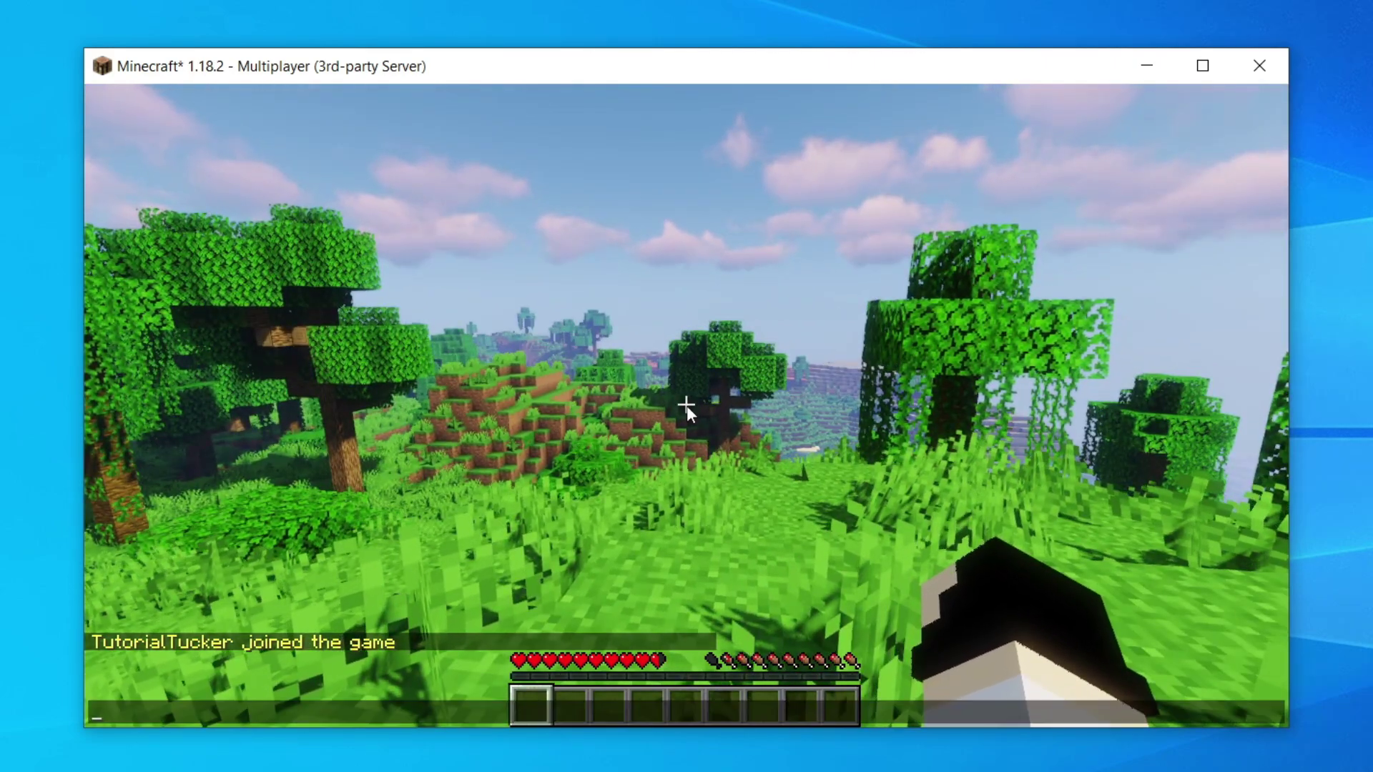
pyautogui.write('?')
pyautogui.press('Return')
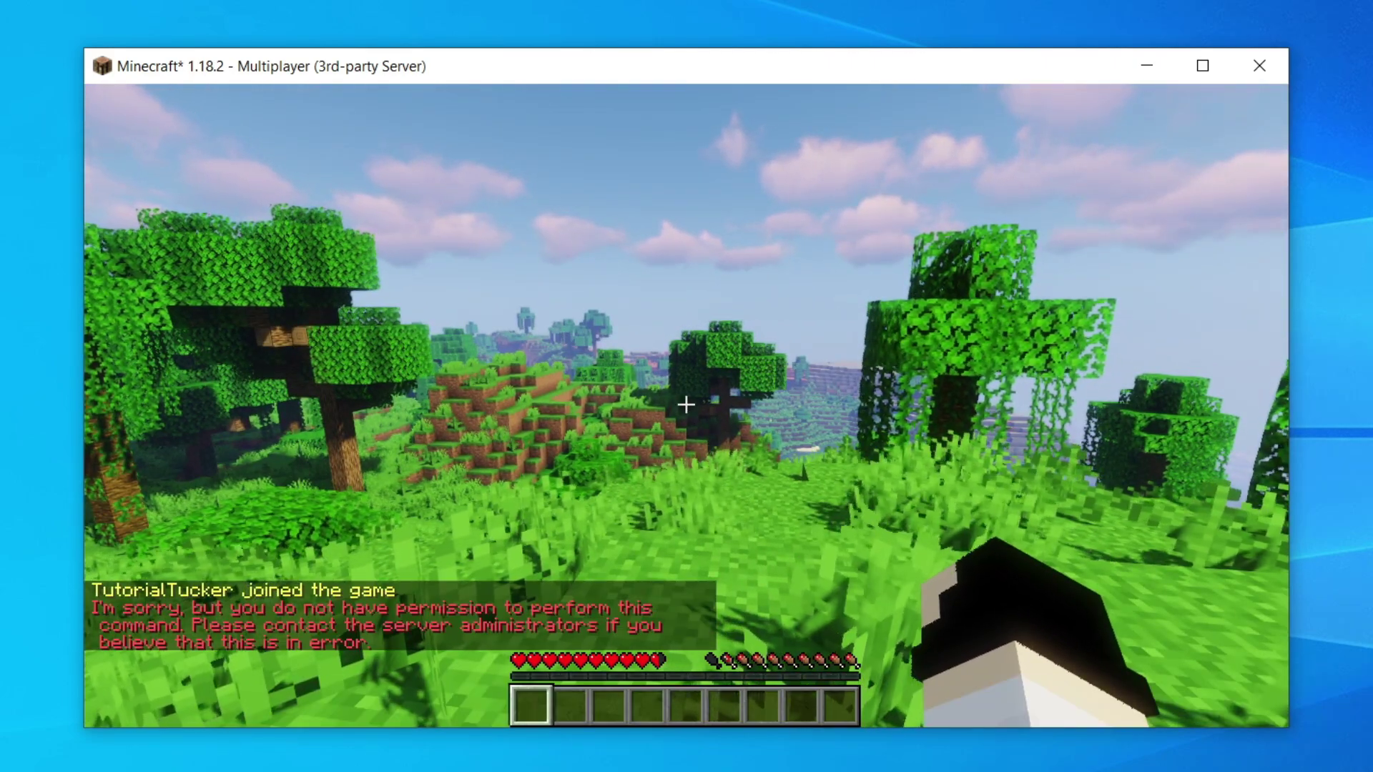
pyautogui.press('t')
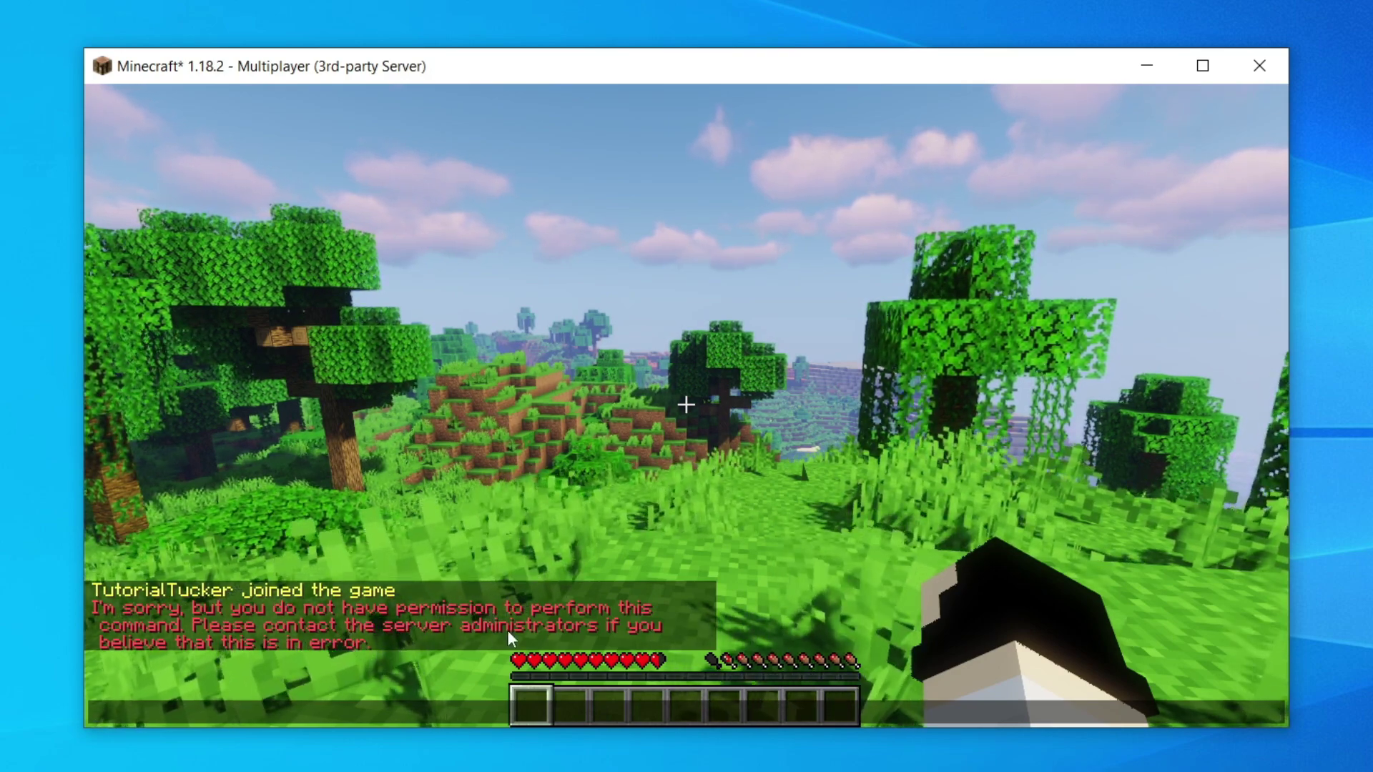
pyautogui.press('Escape')
pyautogui.press('Escape')
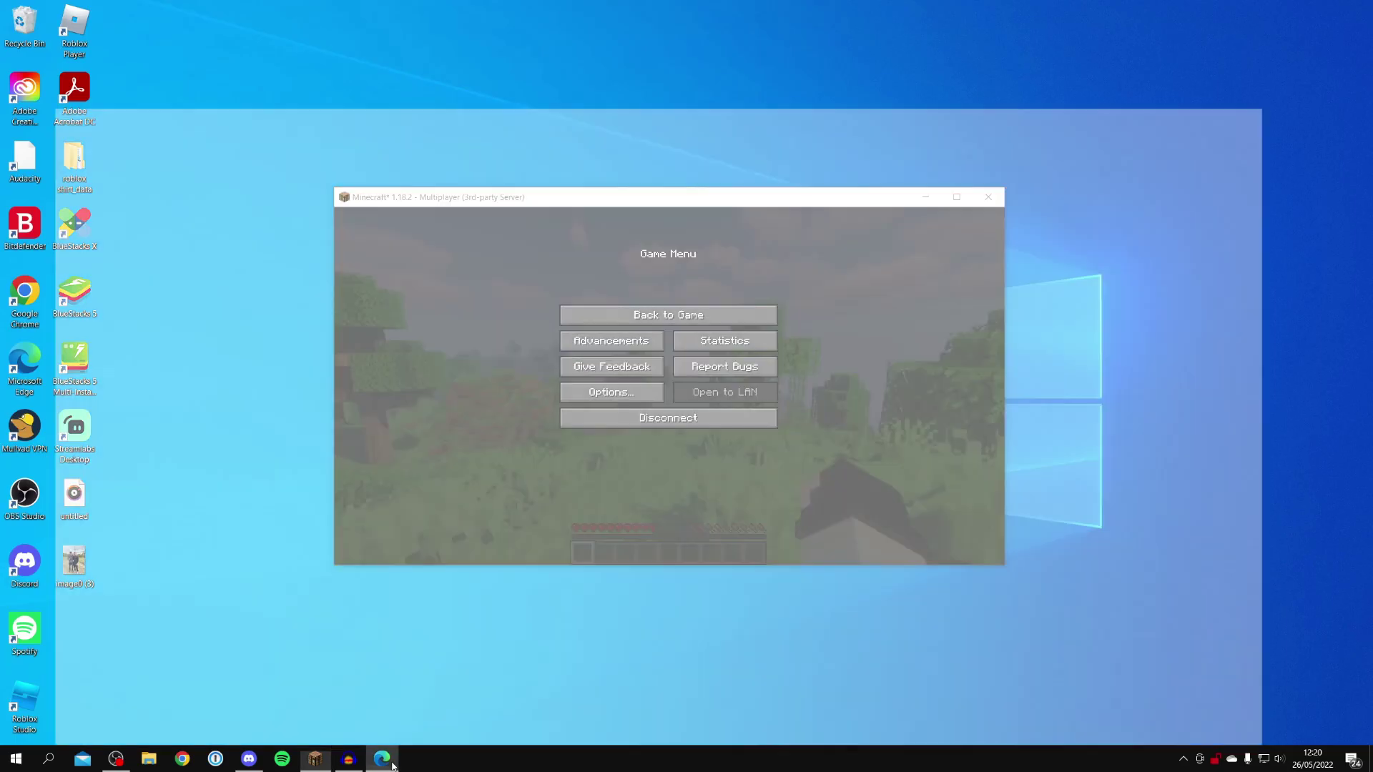
pyautogui.hotkey('alt', 'Tab')
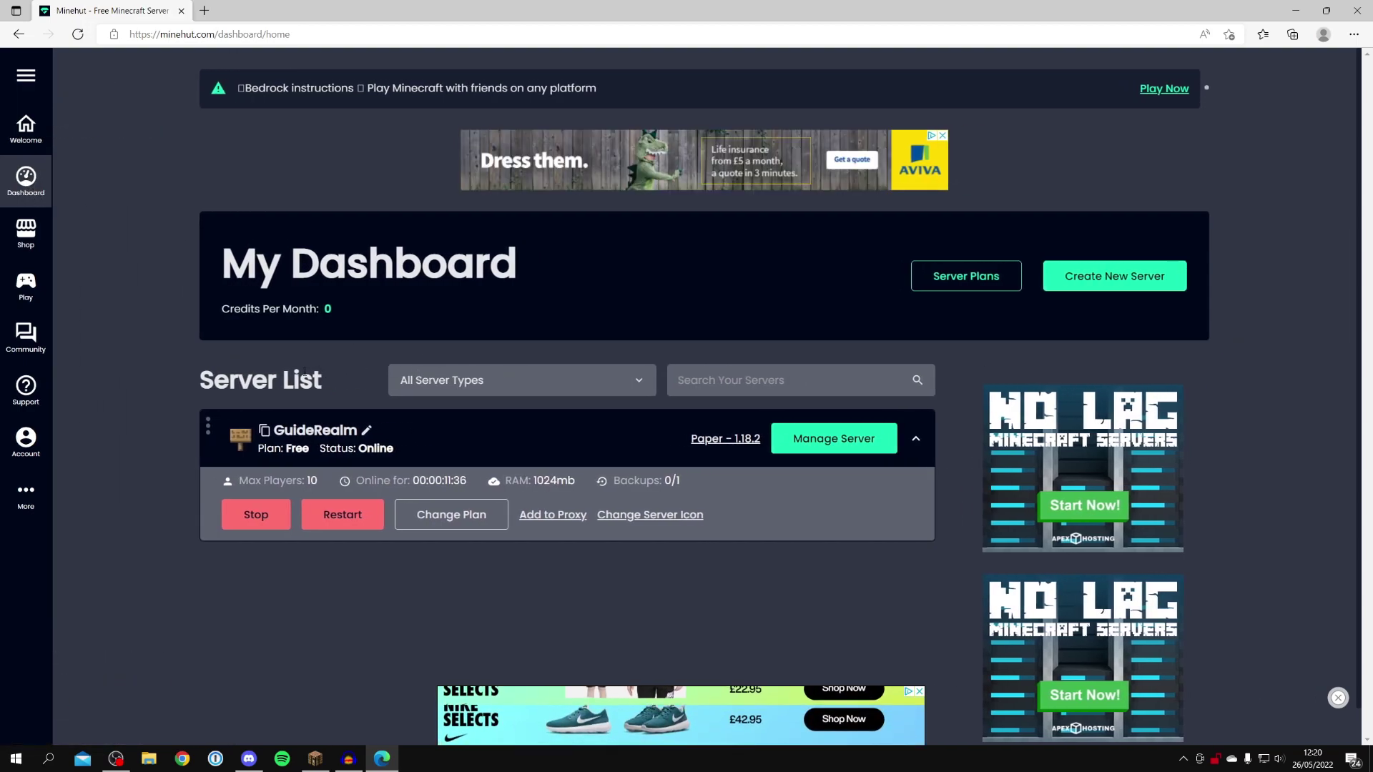
pyautogui.scroll(-1, 337, 380)
pyautogui.scroll(-1, 337, 380)
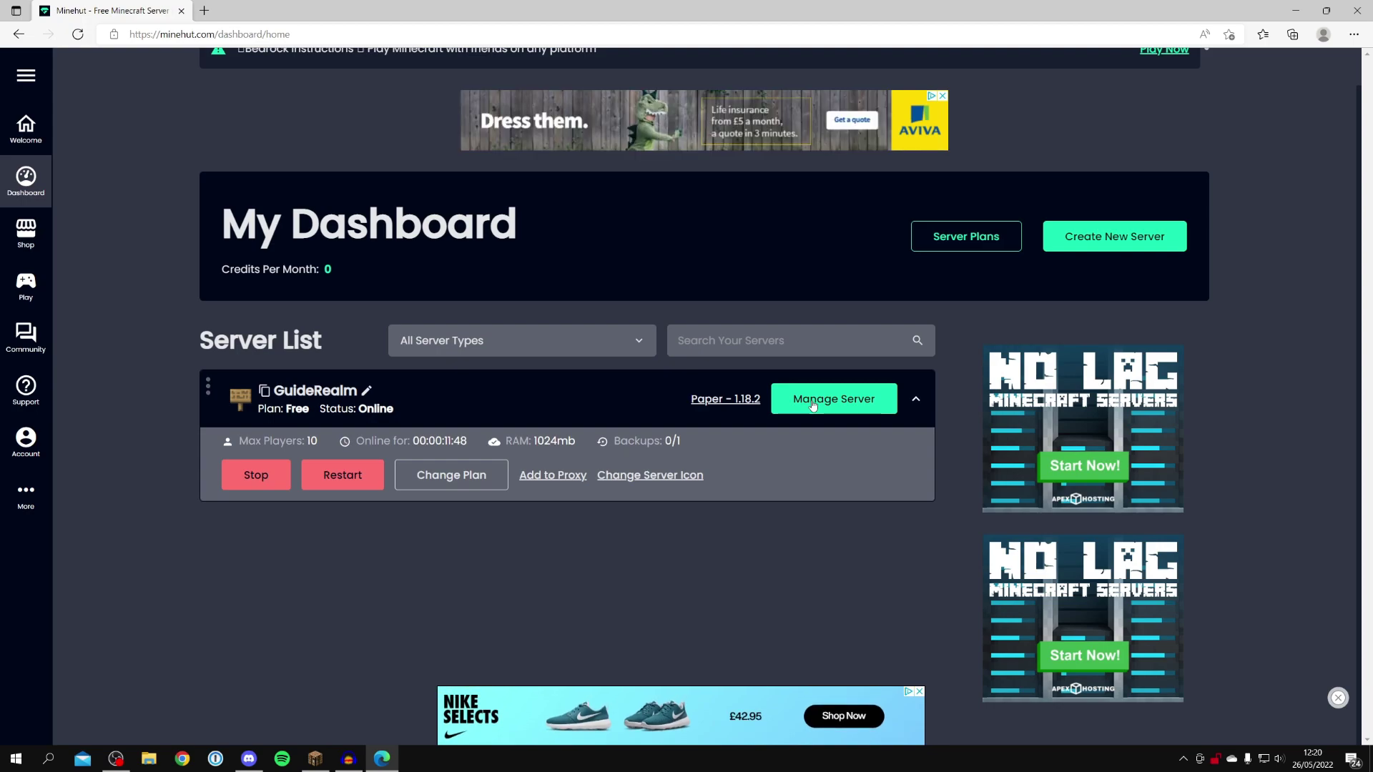
pyautogui.scroll(1, 813, 406)
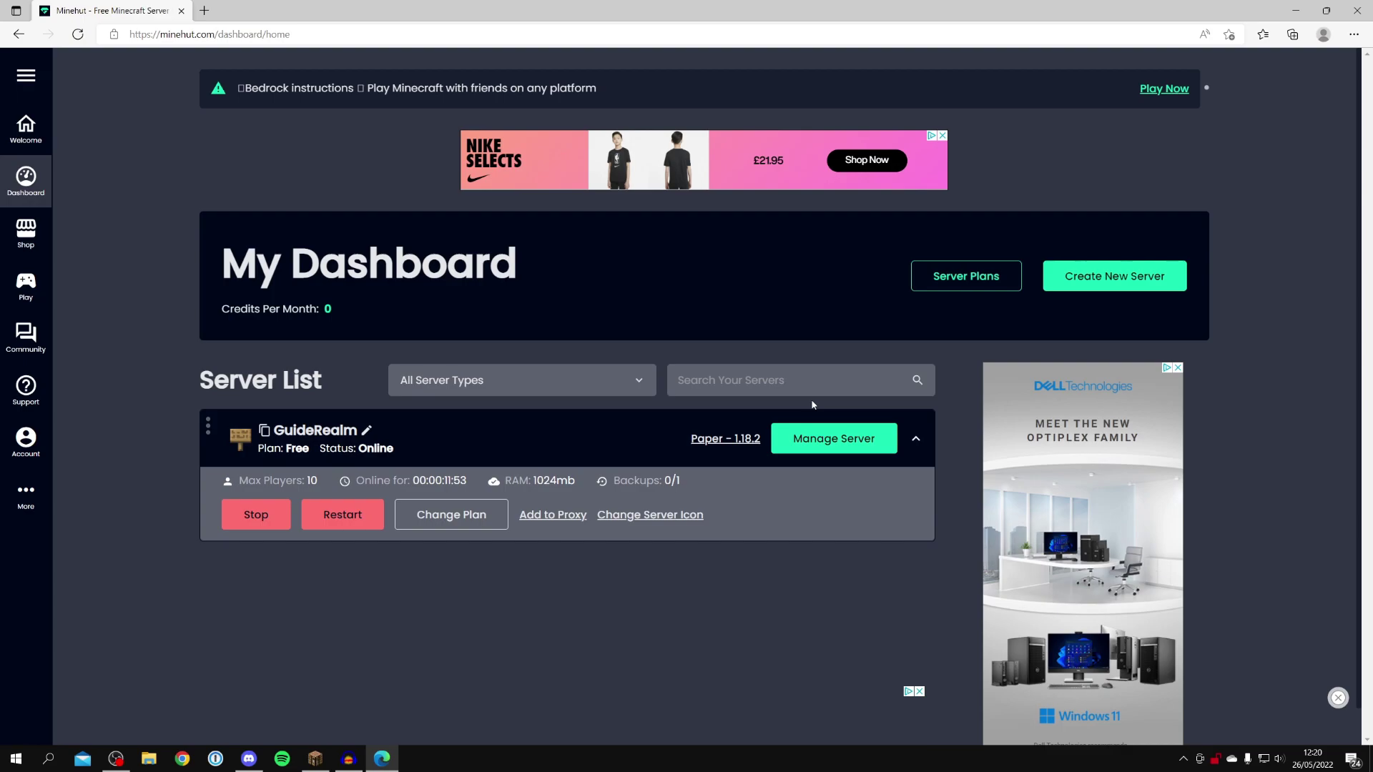
# - Open GuideRealm's Manage Server page and go to its live Console
pyautogui.click(842, 434)
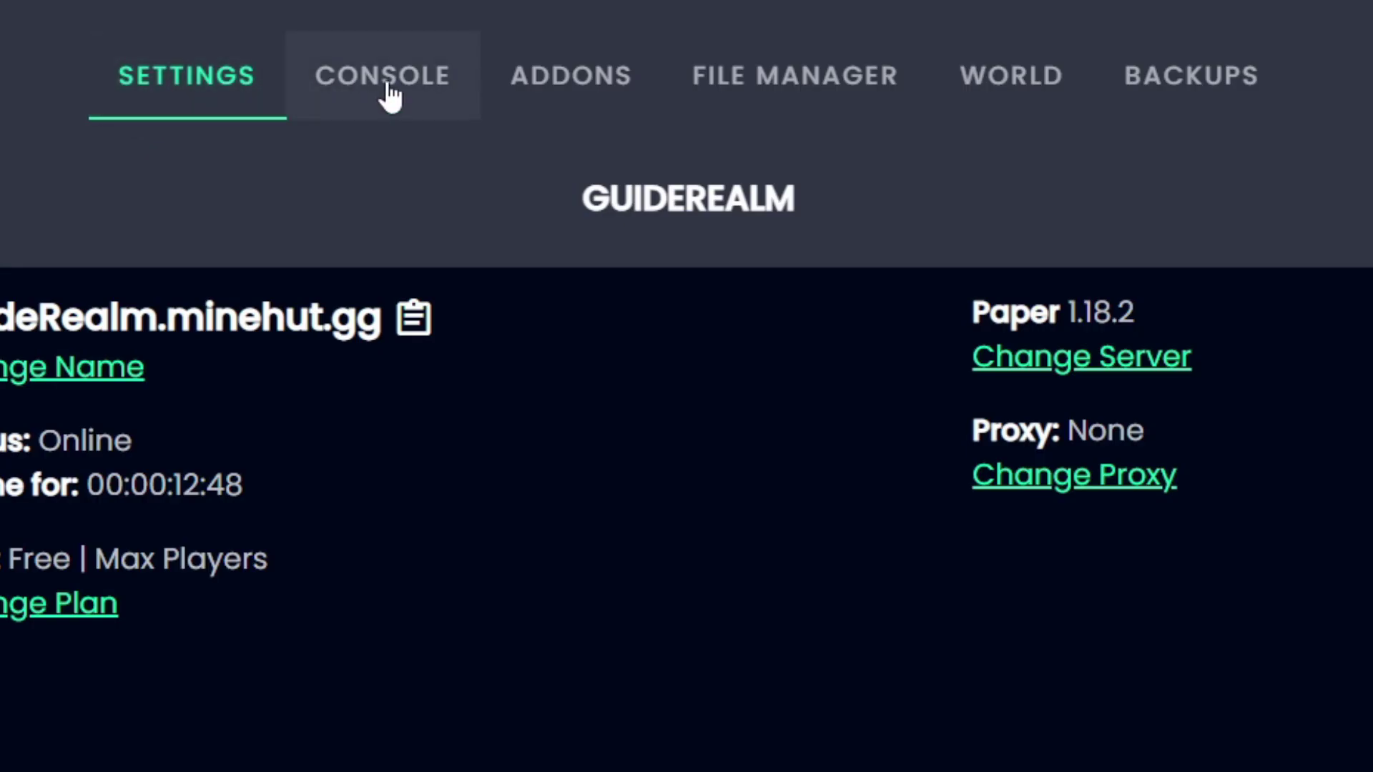
pyautogui.click(383, 76)
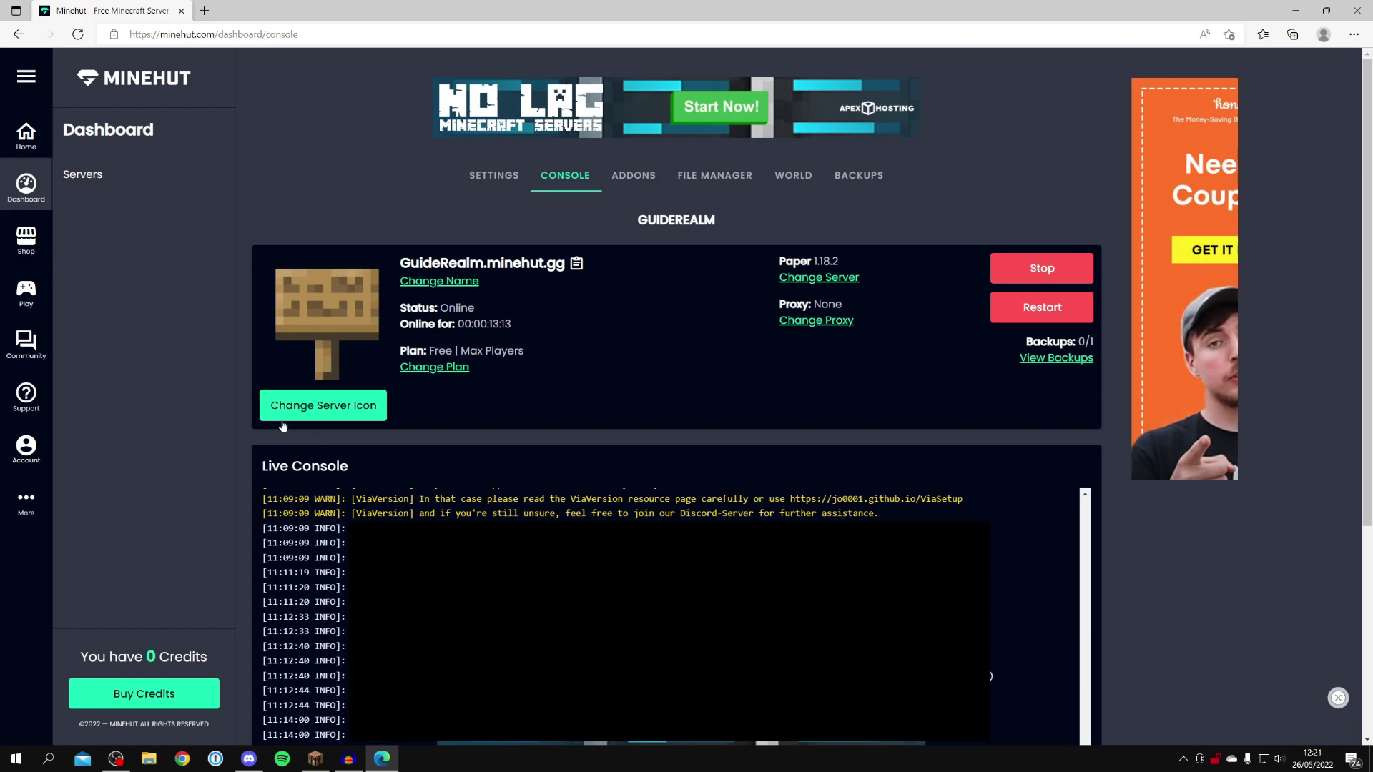
pyautogui.scroll(-3, 267, 425)
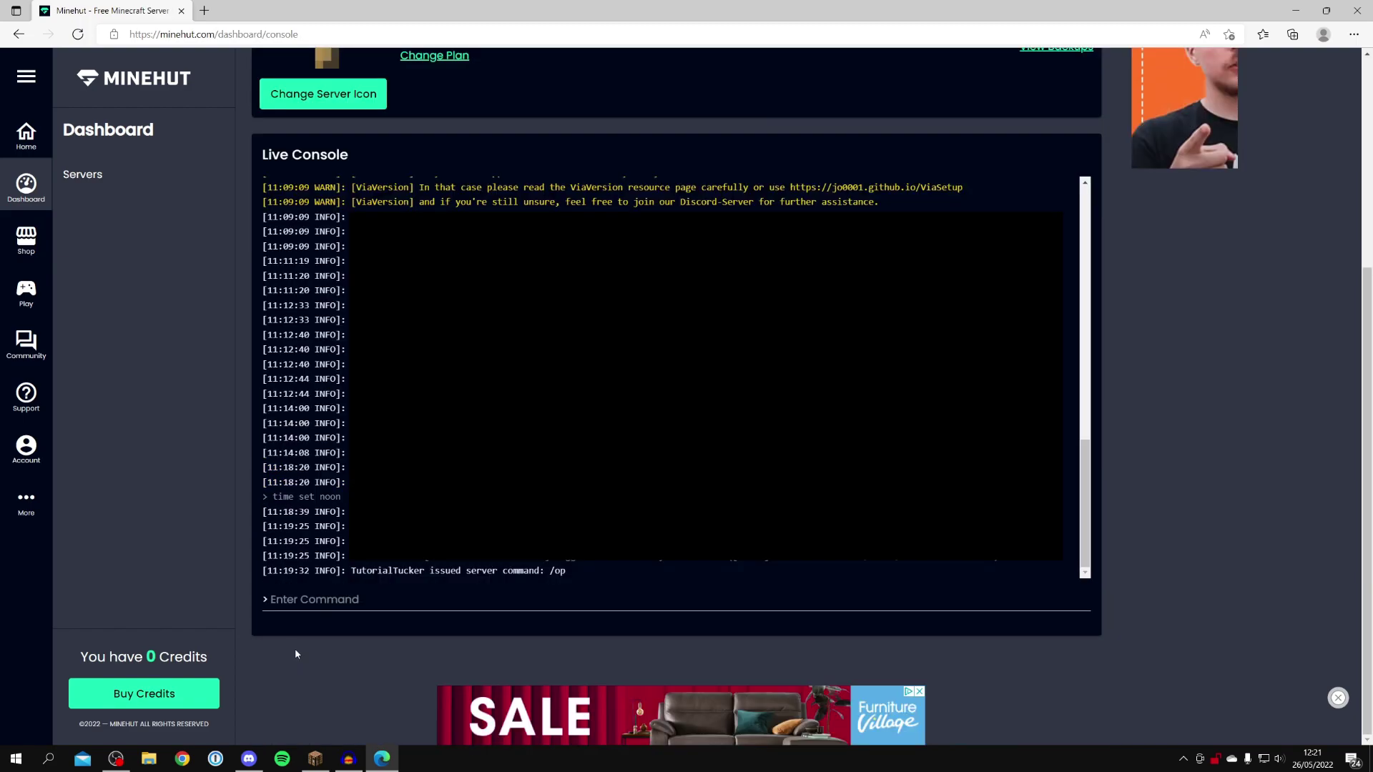
# - Send 'op TutorialTucker' from the GuideRealm console to make the player an operator
pyautogui.click(295, 649)
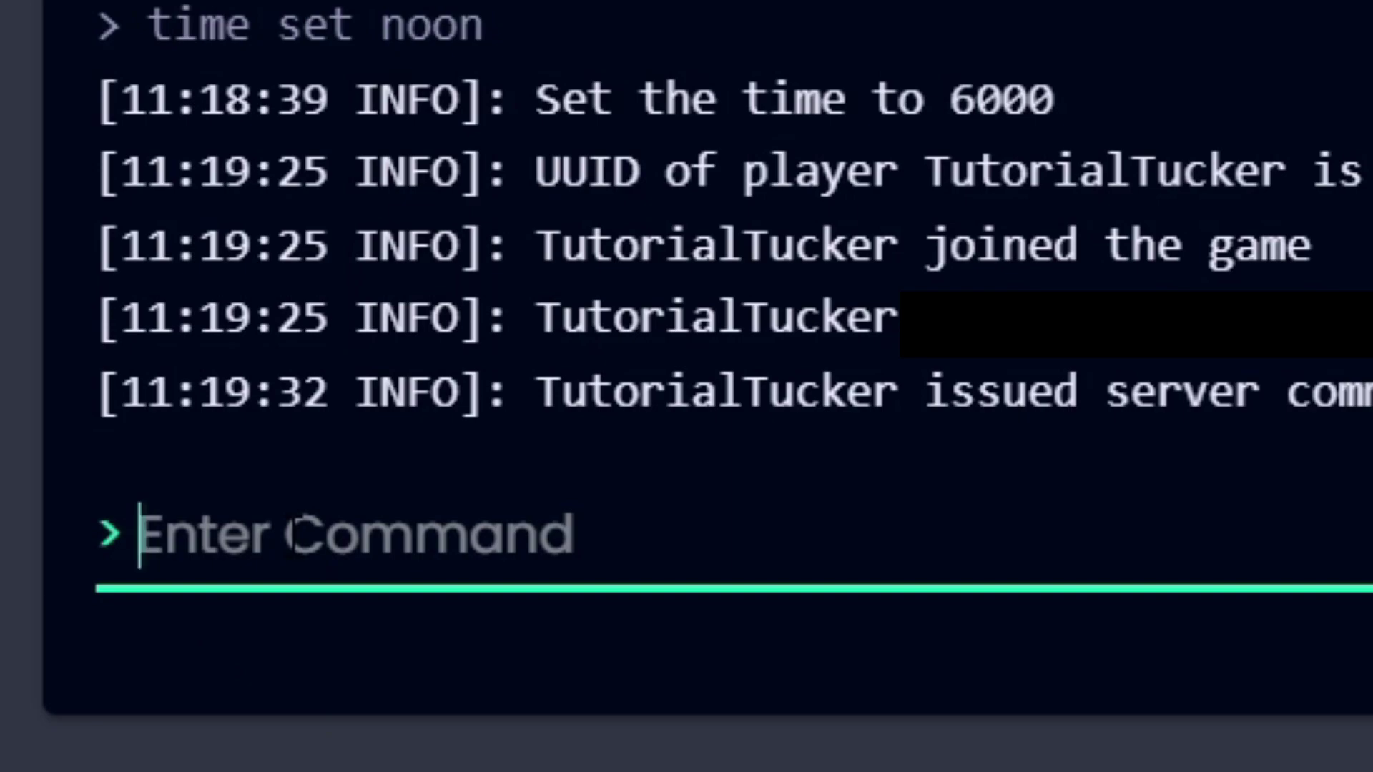
pyautogui.write('op Tutori')
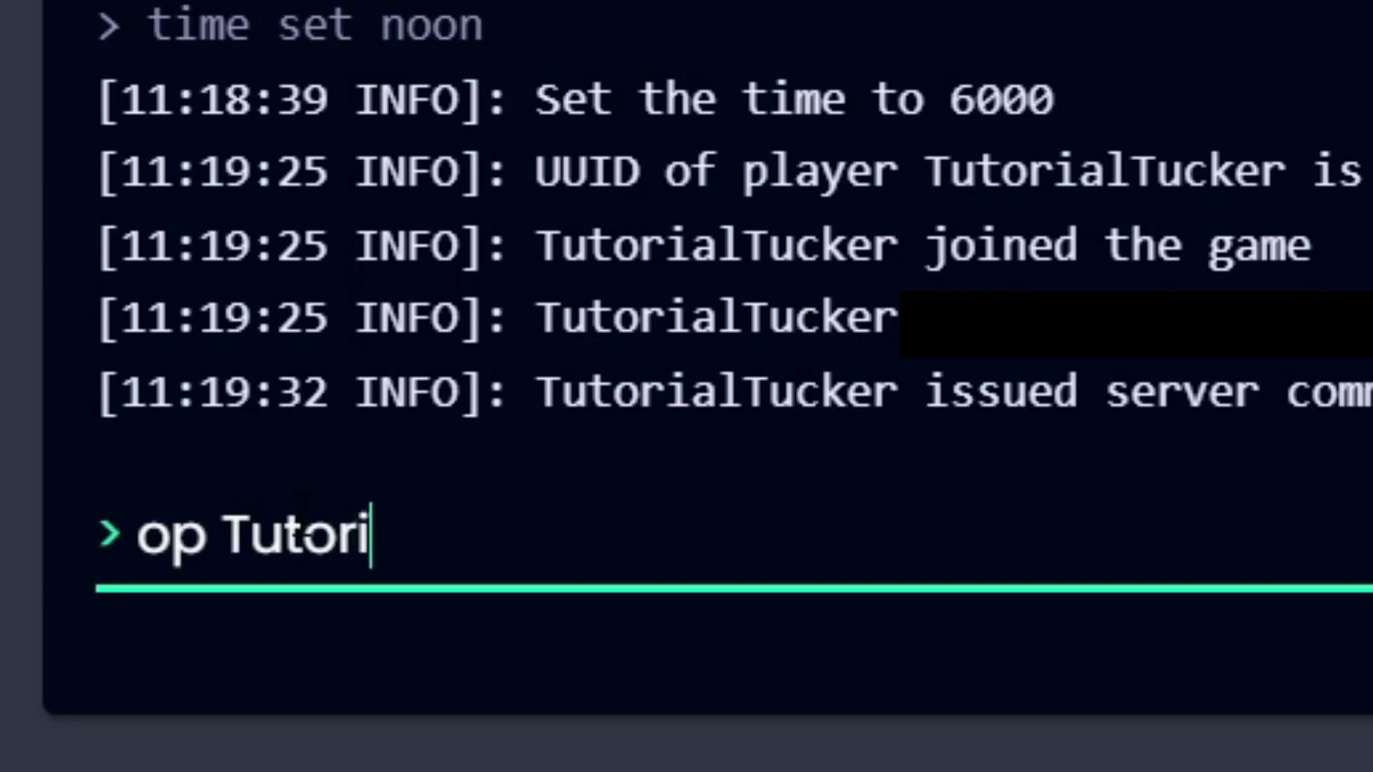
pyautogui.write('alTucker')
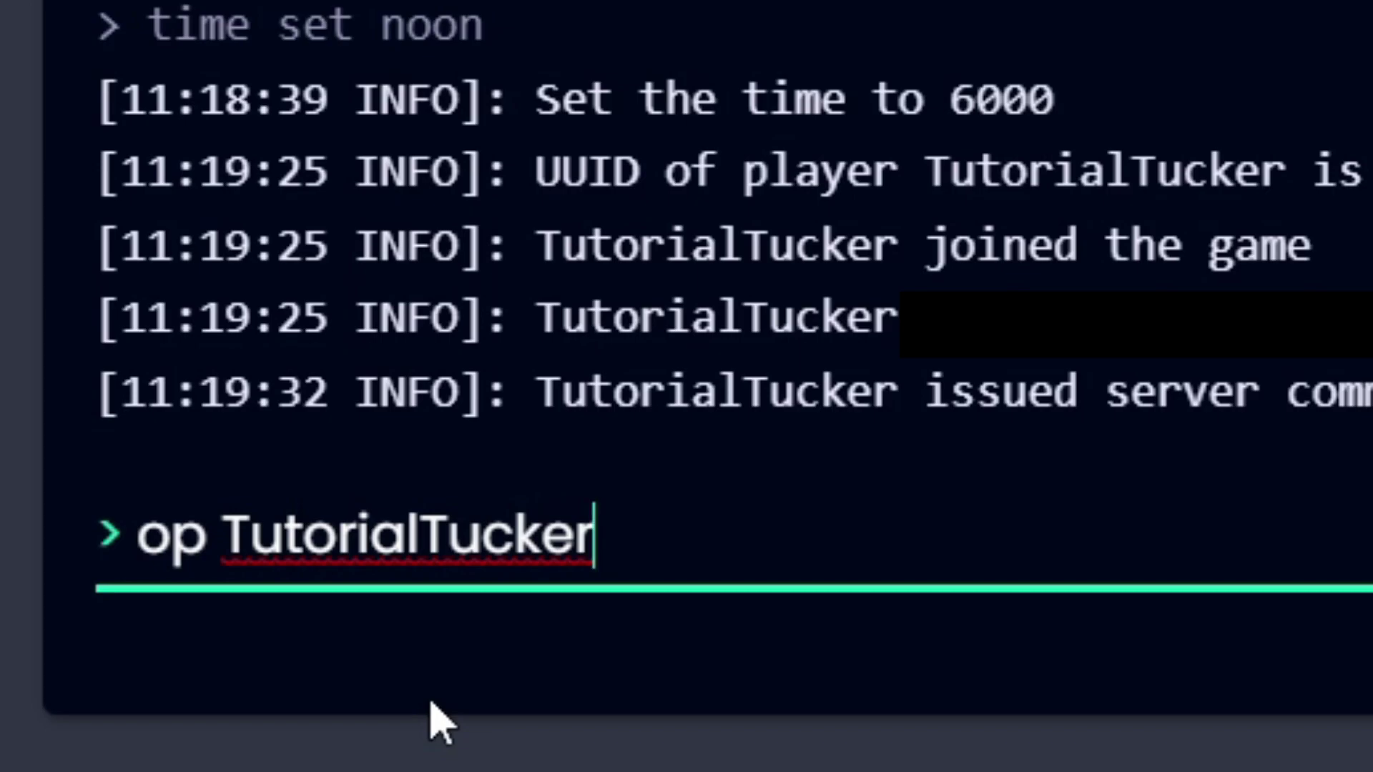
pyautogui.press('Return')
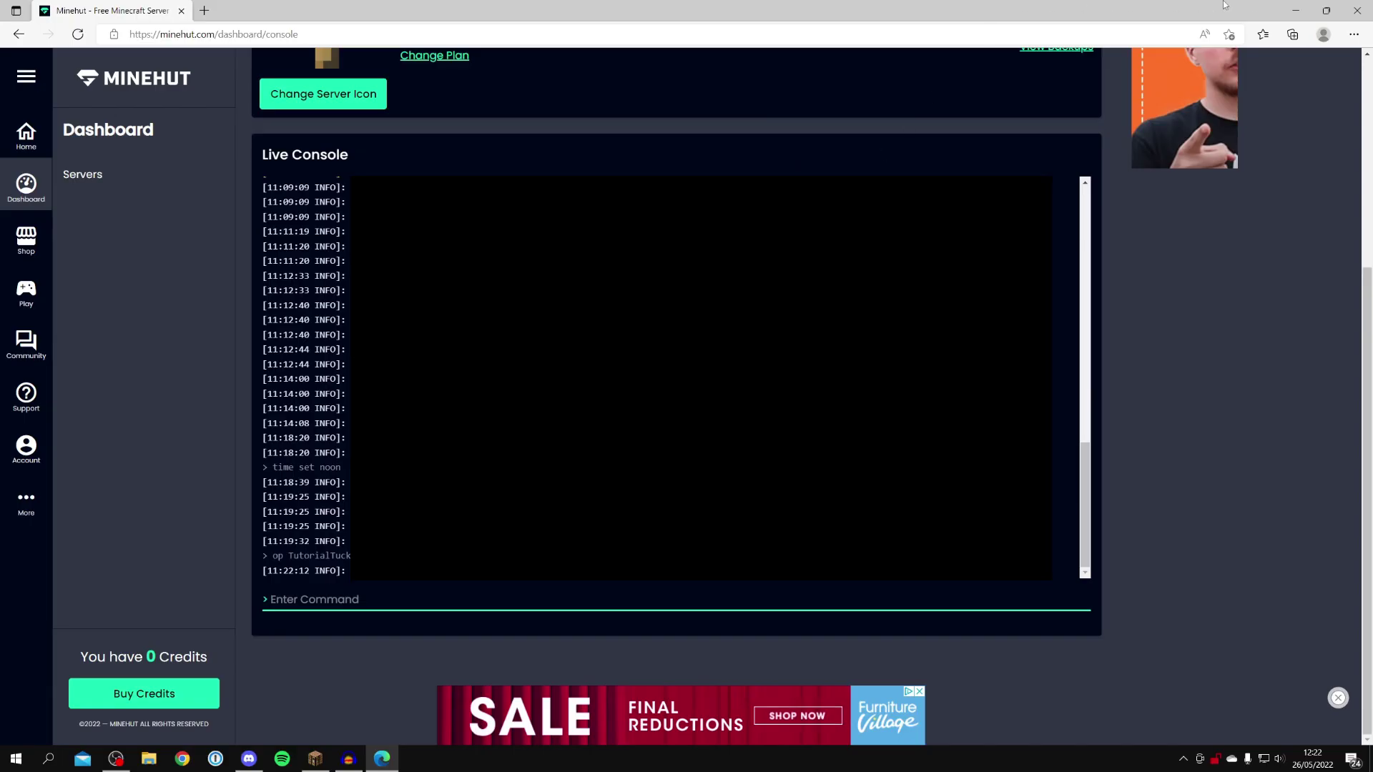
# - Resume the Minecraft game and run /gamemode creative to switch to Creative Mode
pyautogui.click(1294, 10)
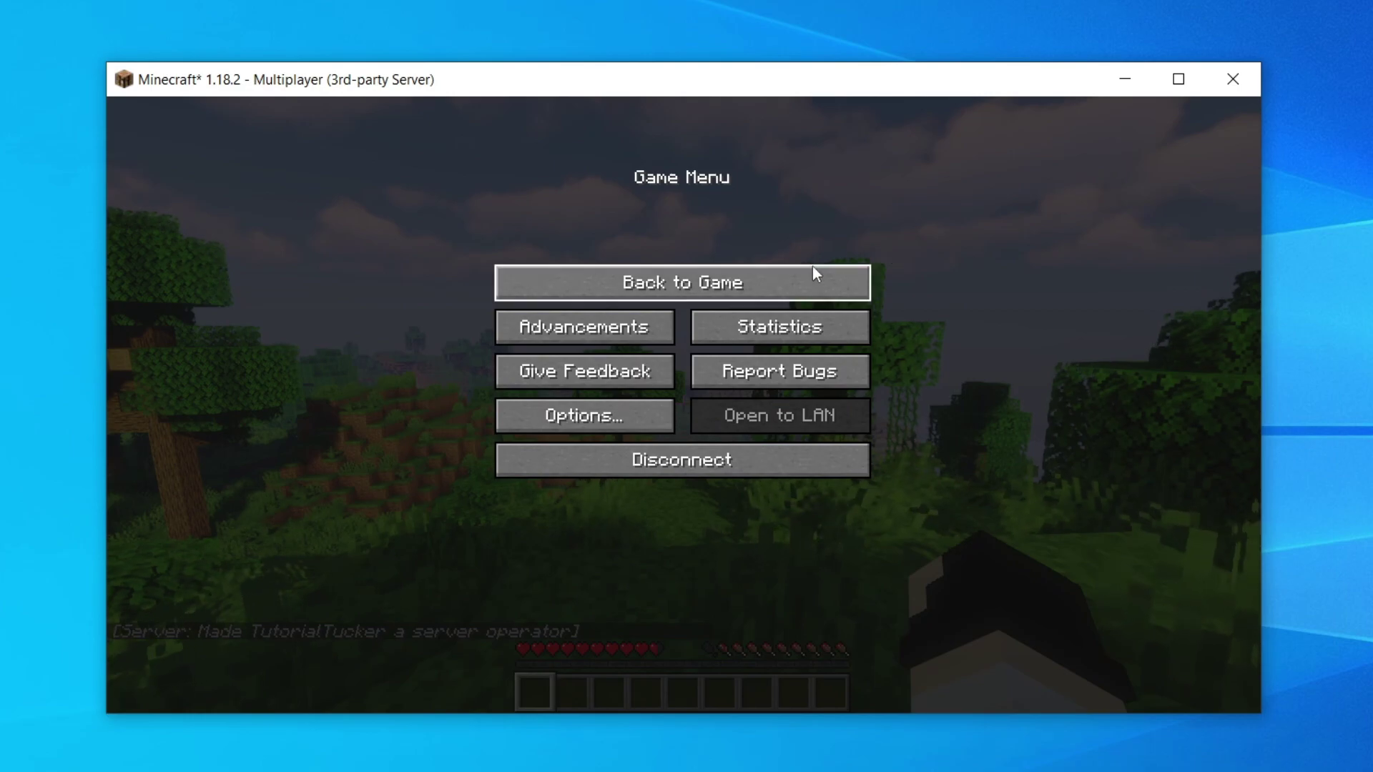
pyautogui.click(812, 267)
pyautogui.press('t')
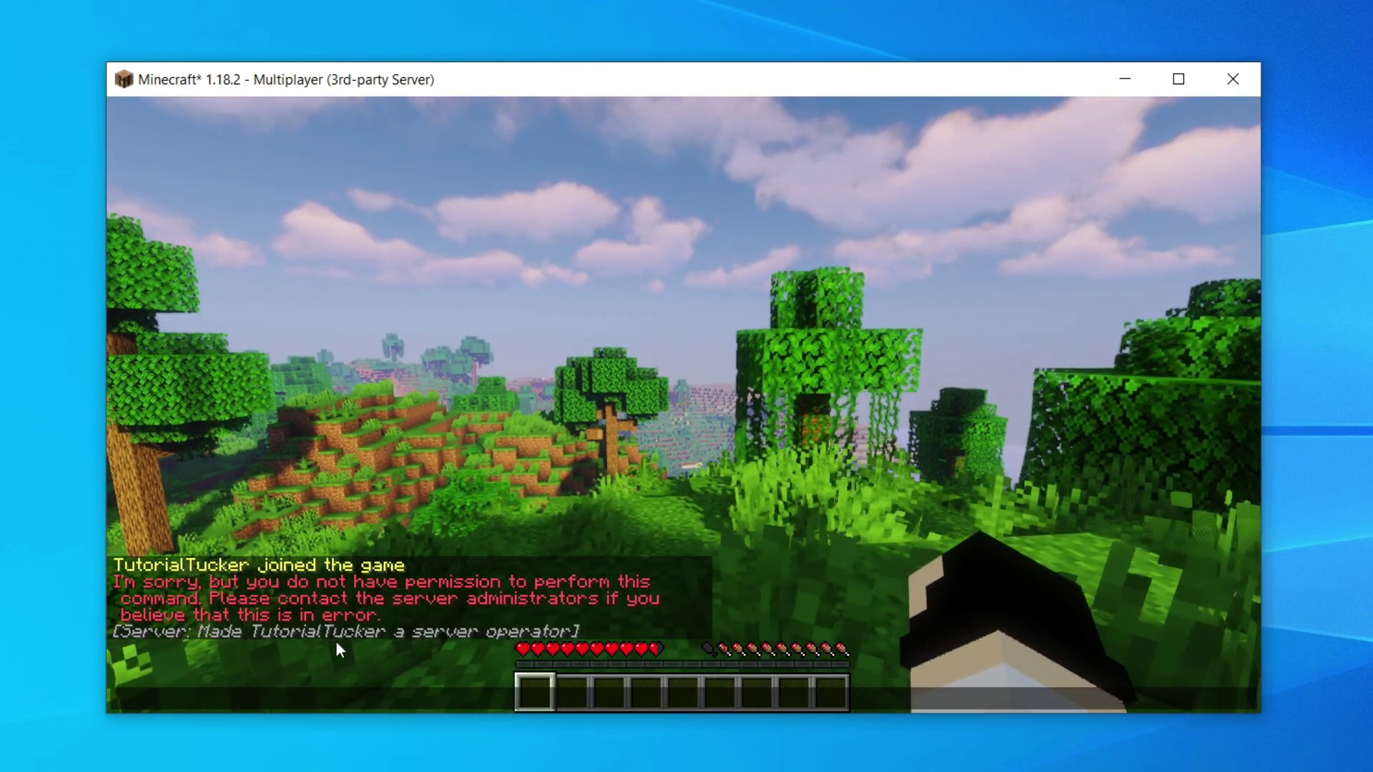
pyautogui.press('Escape')
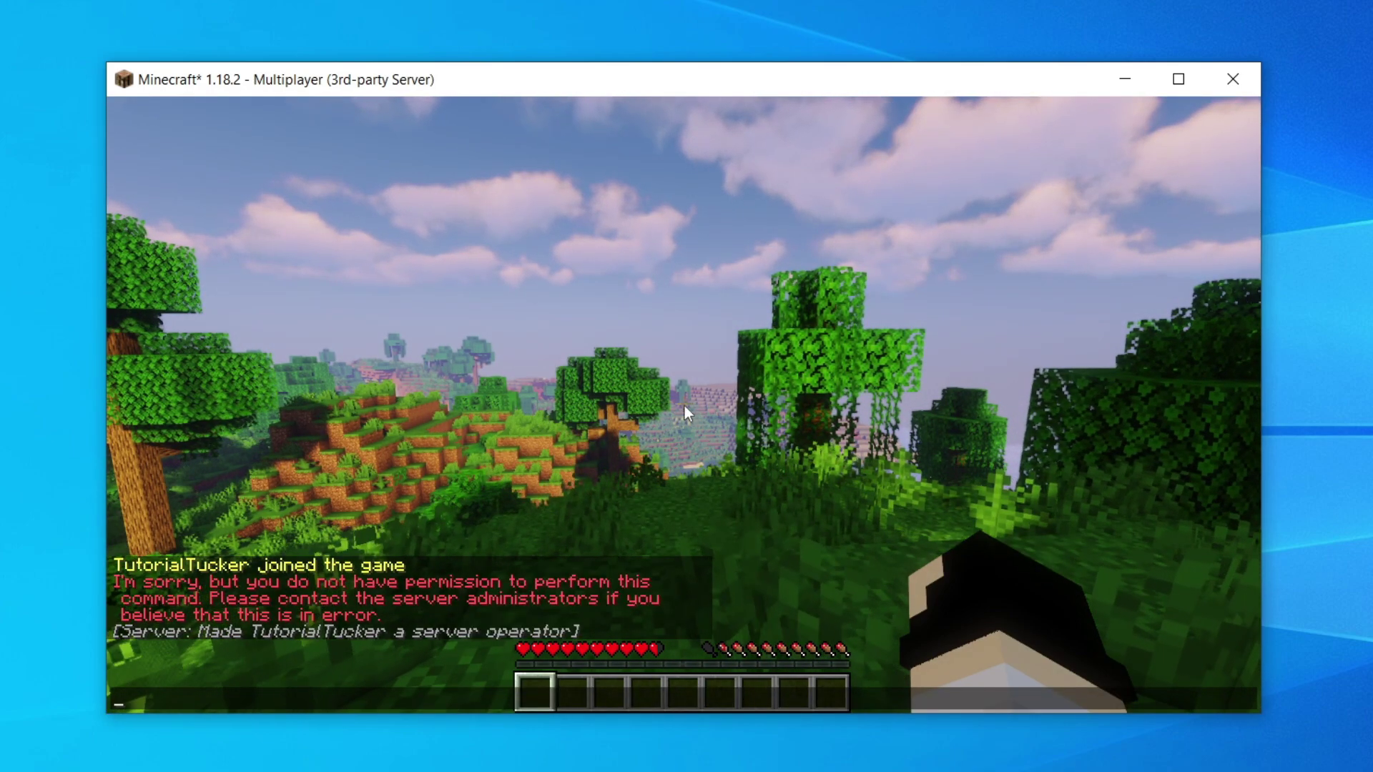
pyautogui.write('/gamemode creative')
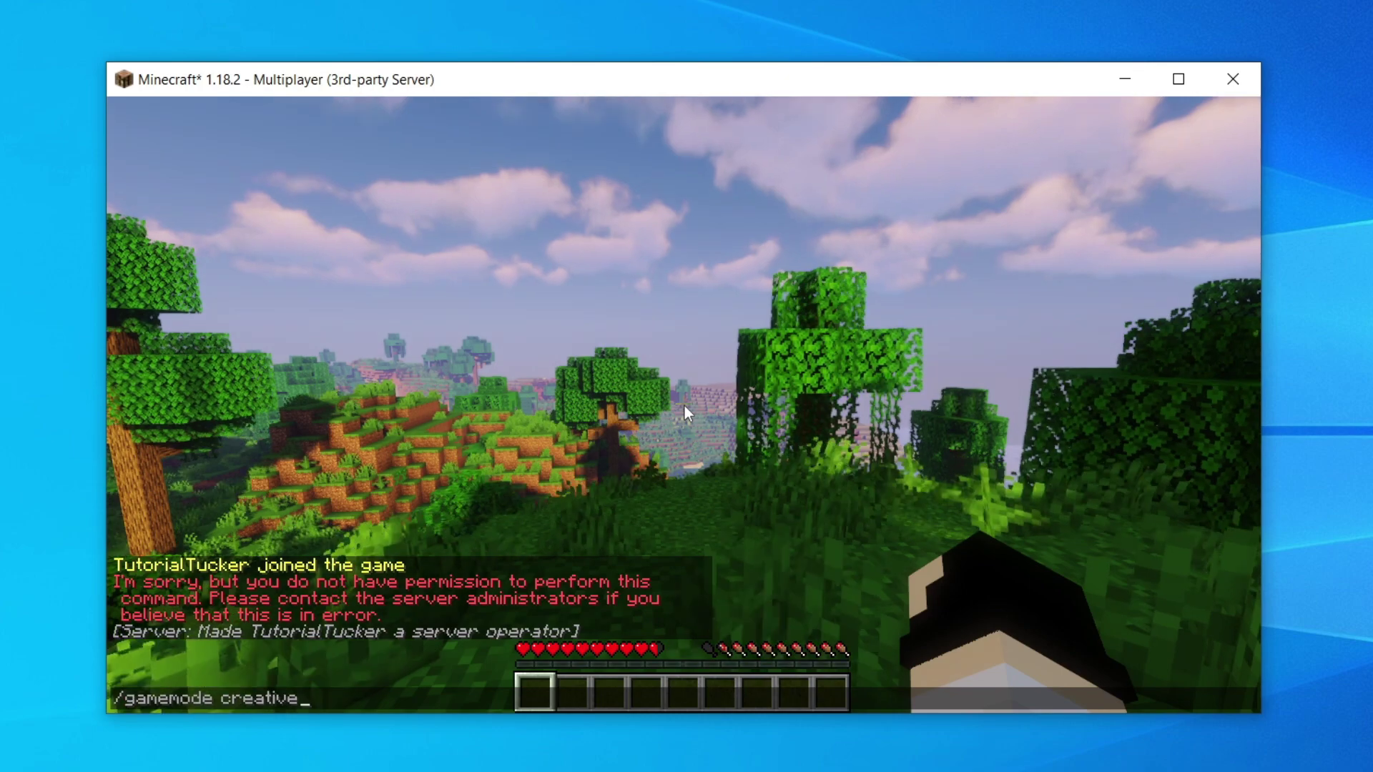
pyautogui.press('Return')
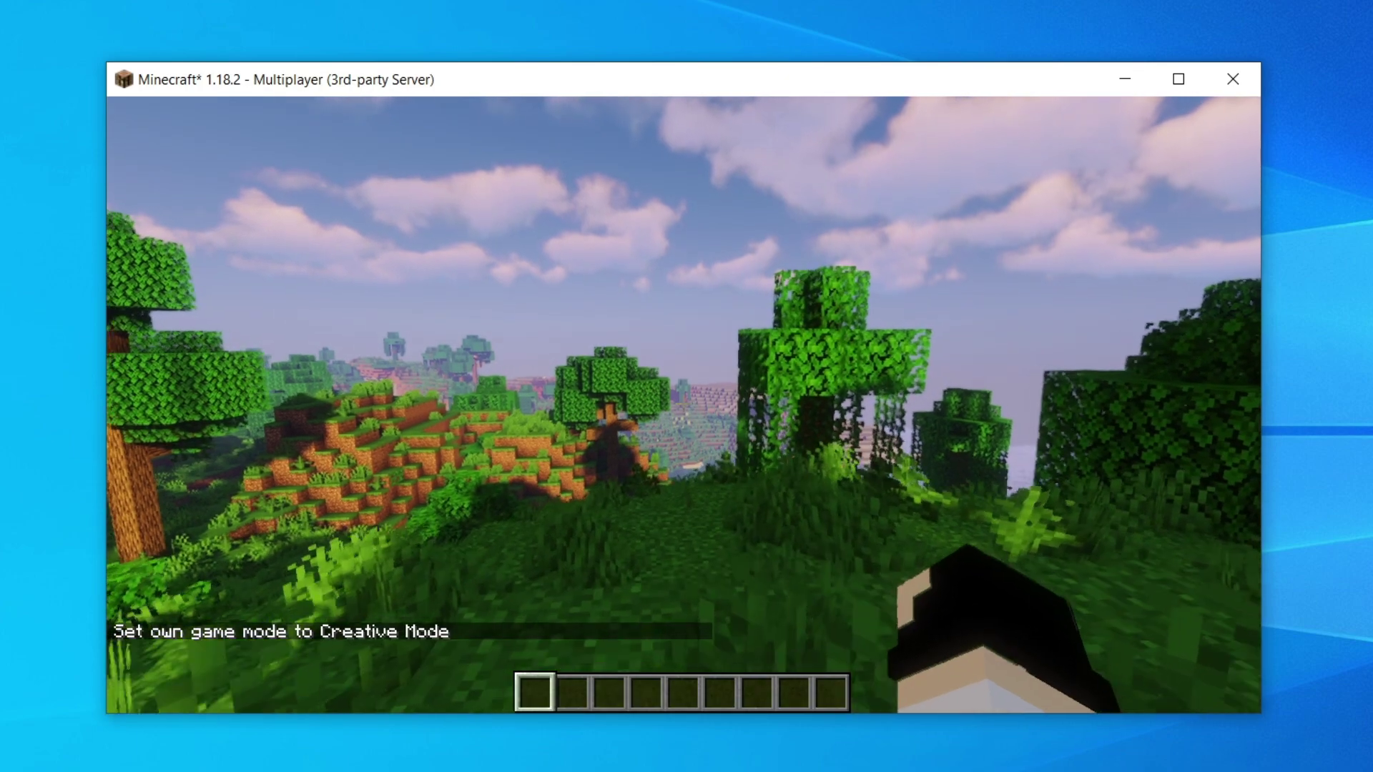
# - Walk forward, send the op command in chat, and view the character from the front with F5
pyautogui.press('w')
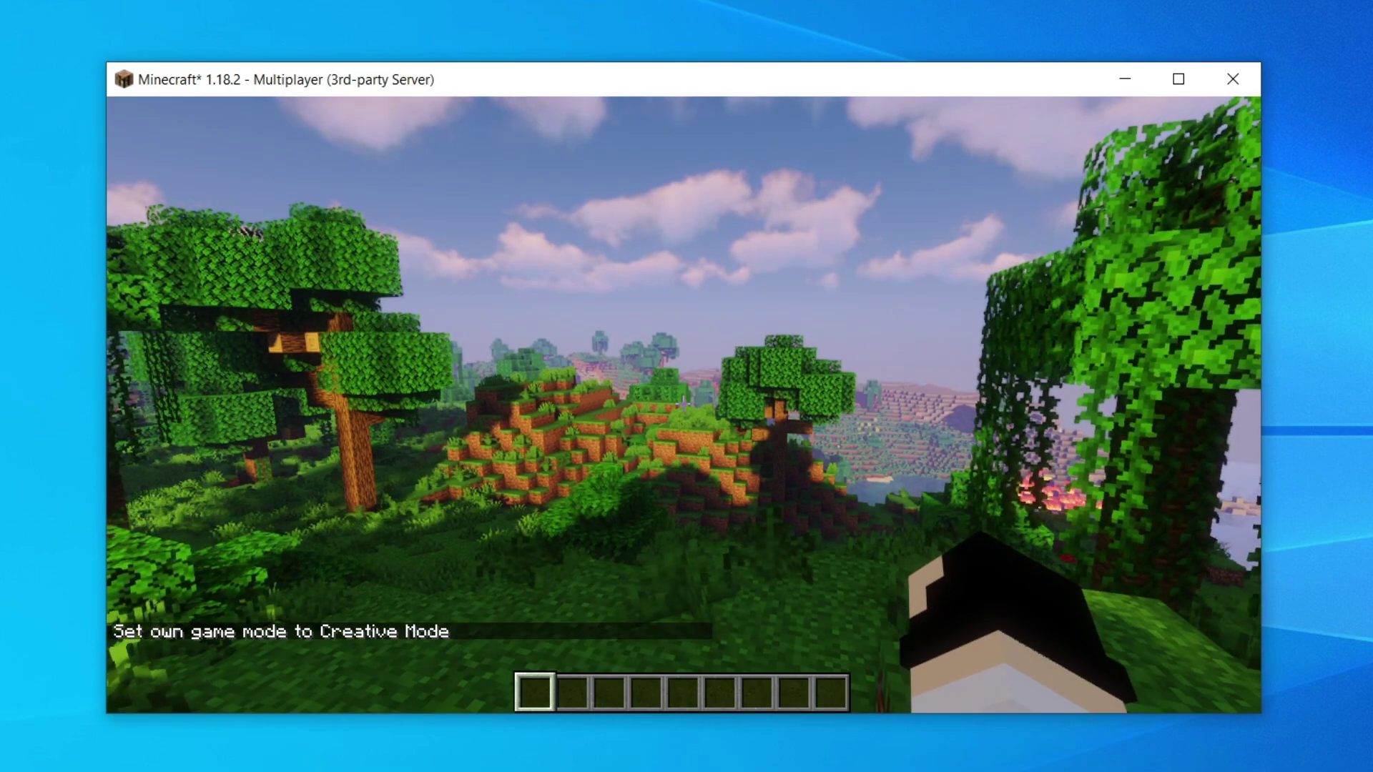
pyautogui.write('t/op')
pyautogui.press('Return')
pyautogui.press('t')
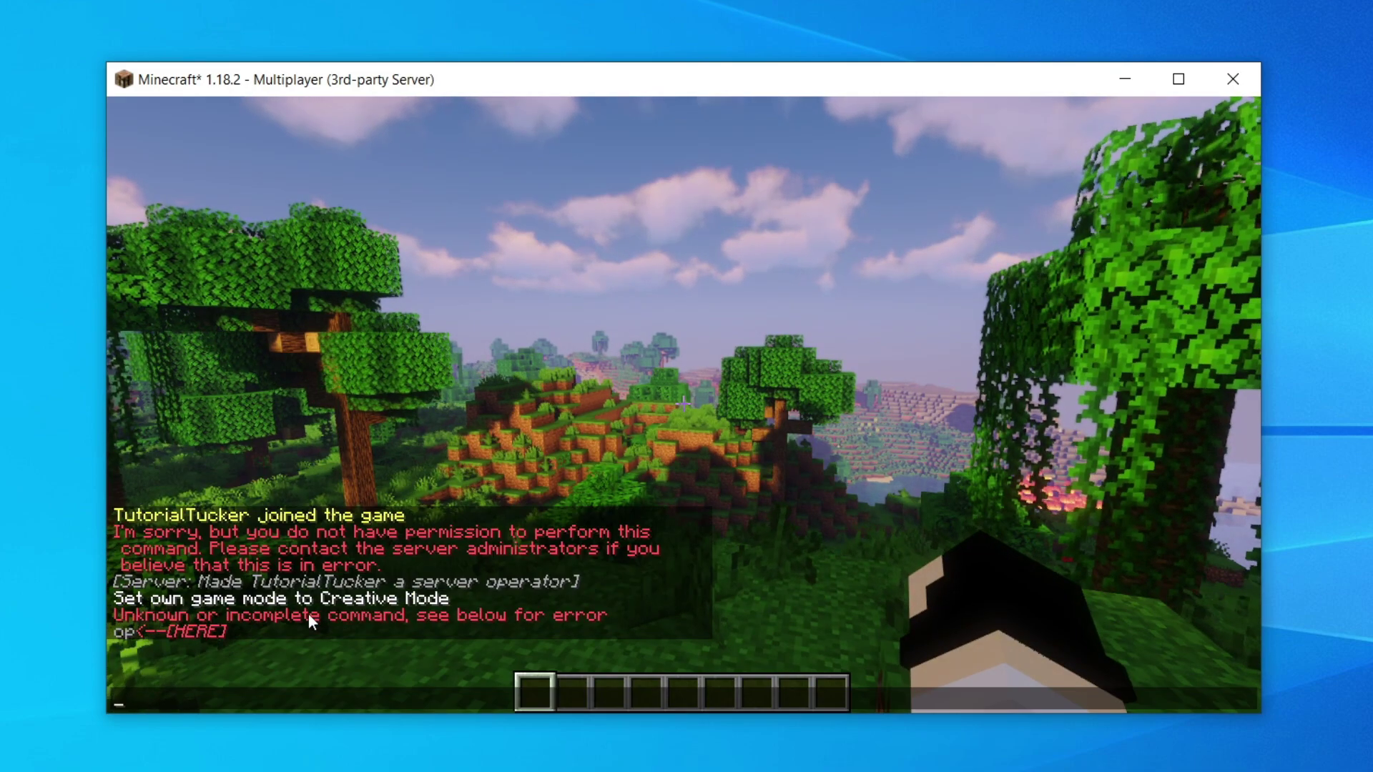
pyautogui.press('Escape')
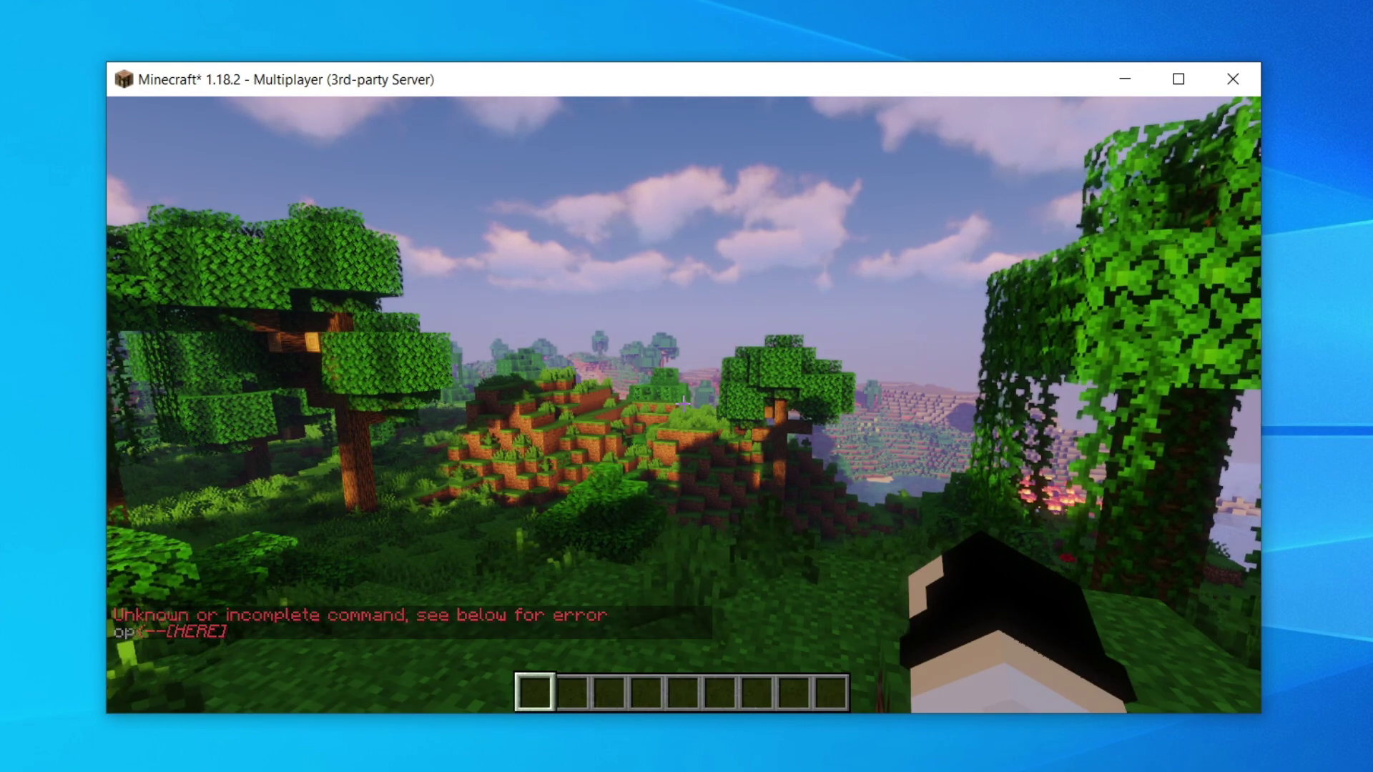
pyautogui.press('F5')
pyautogui.press('F5')
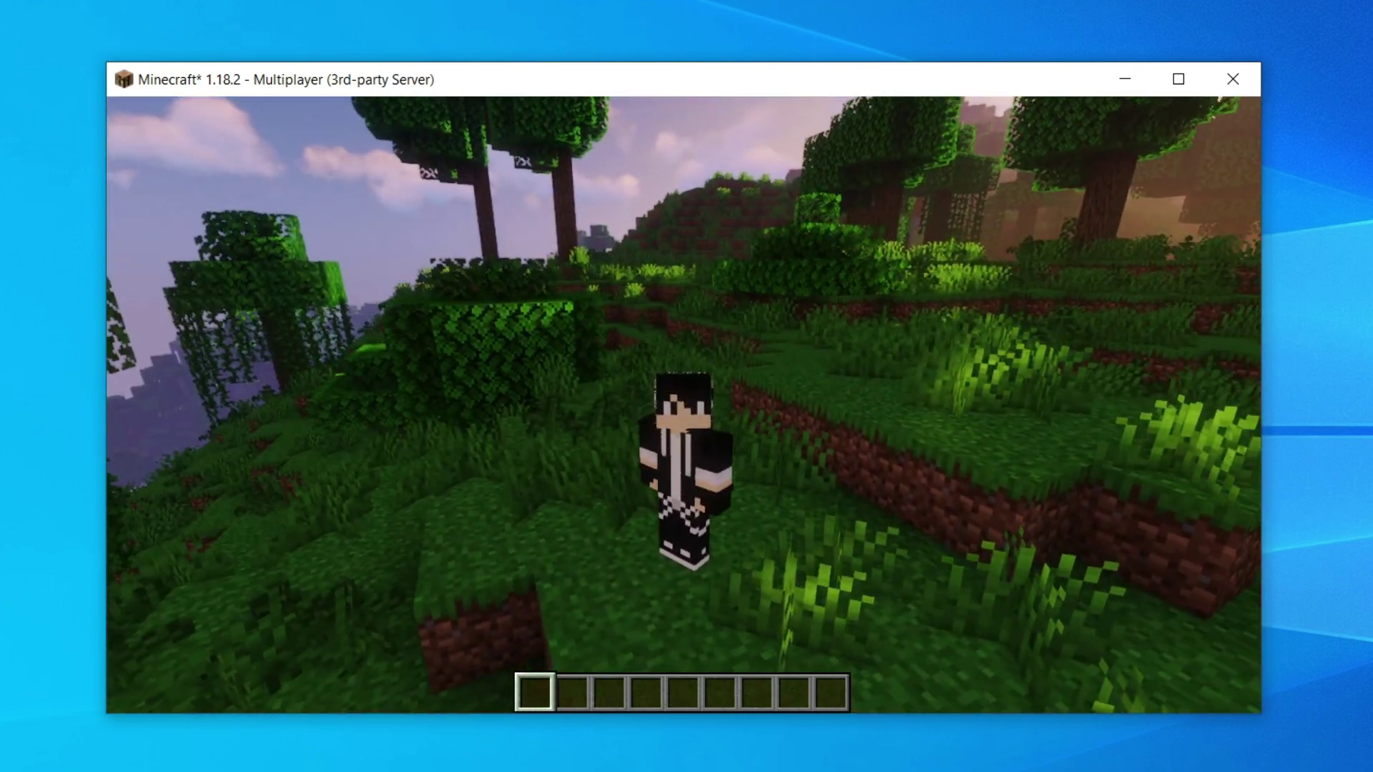